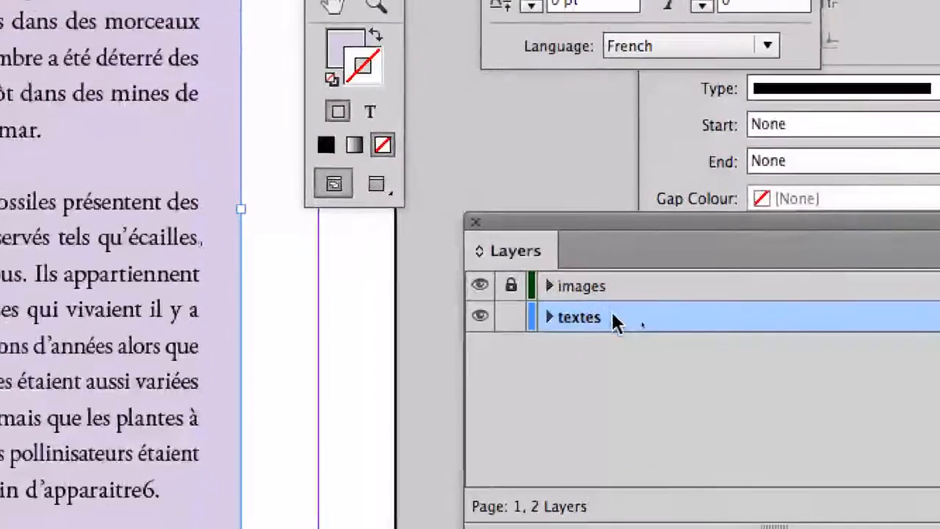
- Change the colour of the "textes" layer to Red in its layer options
double_click(615, 323)
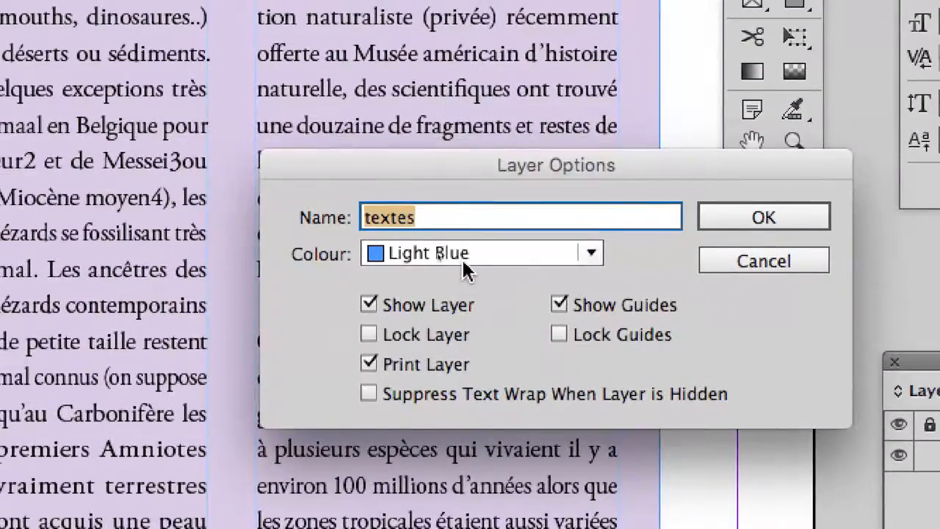
left_click(44, 114)
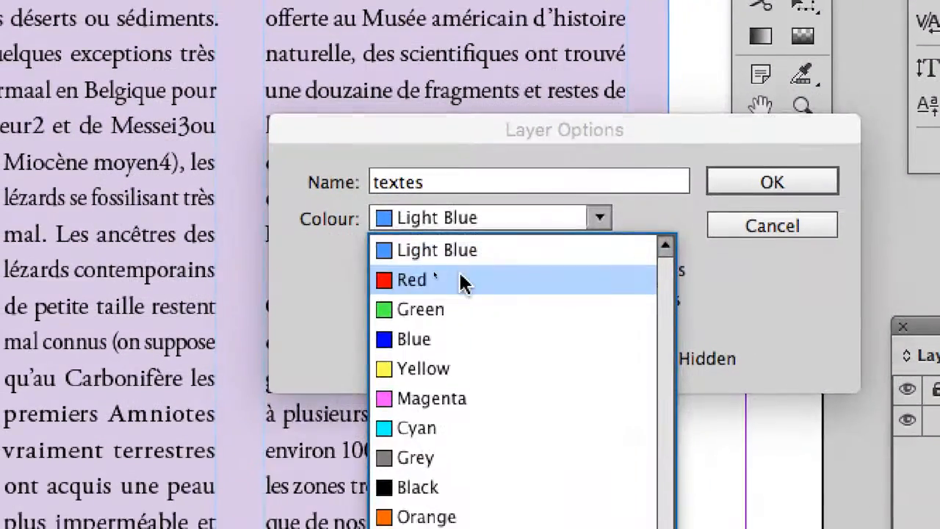
left_click(462, 280)
left_click(462, 218)
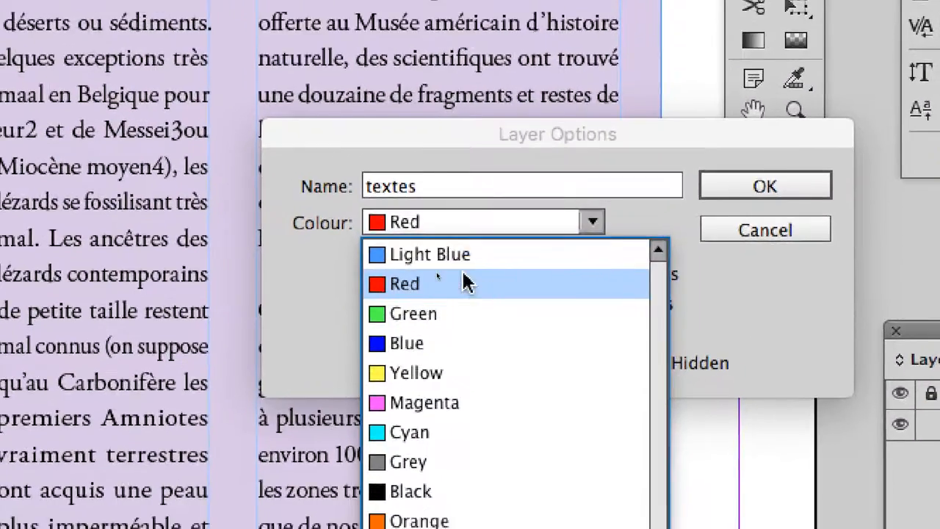
left_click(462, 283)
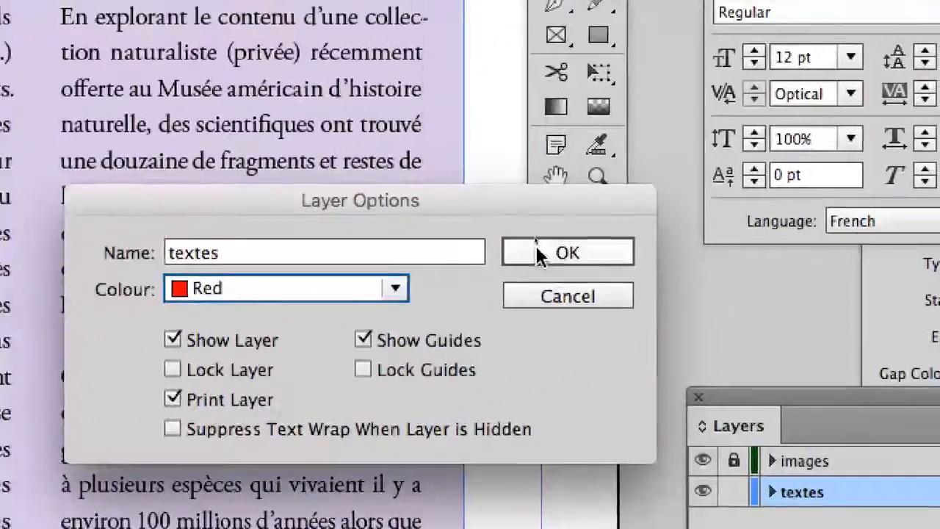
left_click(380, 93)
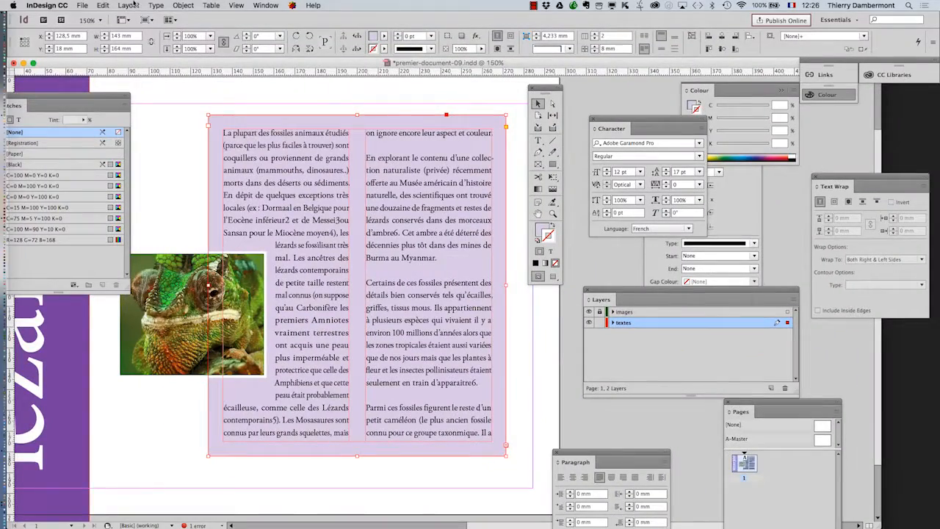
- Show the hidden characters in the document's text
left_click(152, 5)
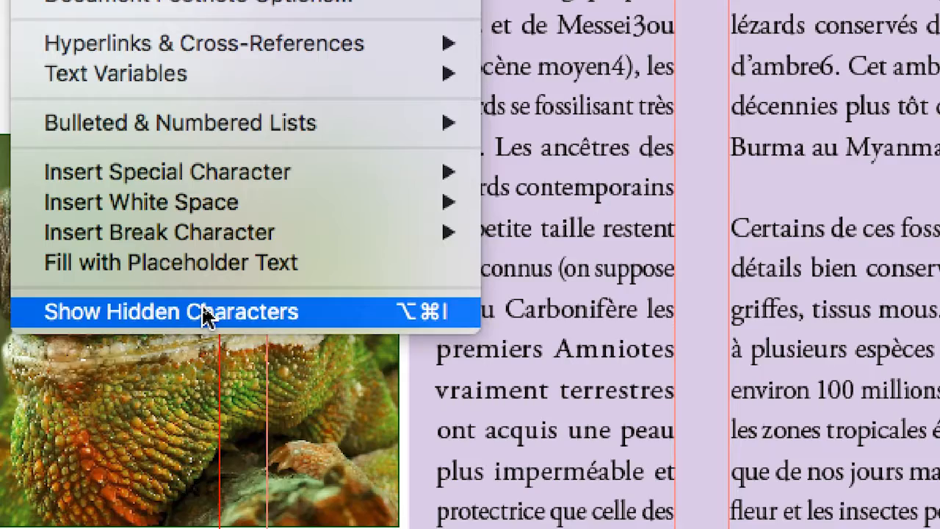
left_click(205, 316)
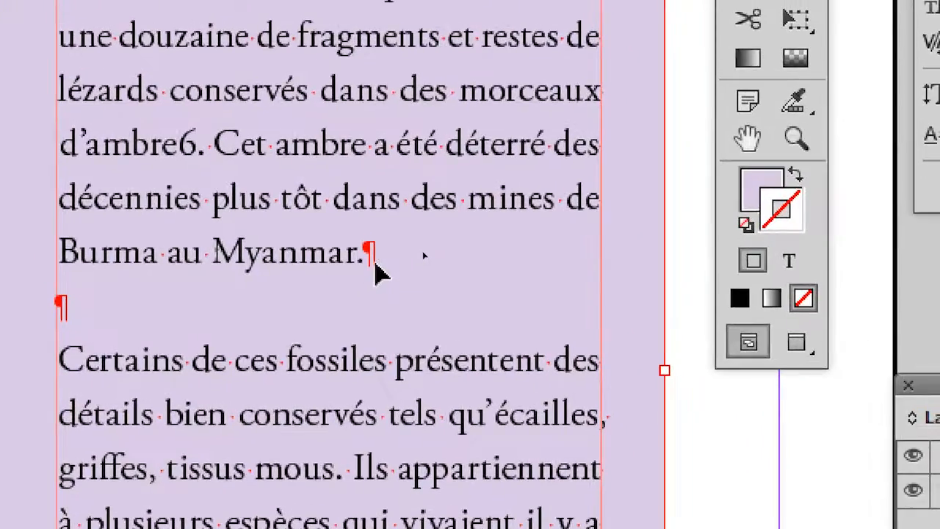
- Examine the paragraph marks at the paragraph ends and on the empty lines in the second text column
scroll(375, 265, "up", 2)
scroll(374, 264, "down", 1)
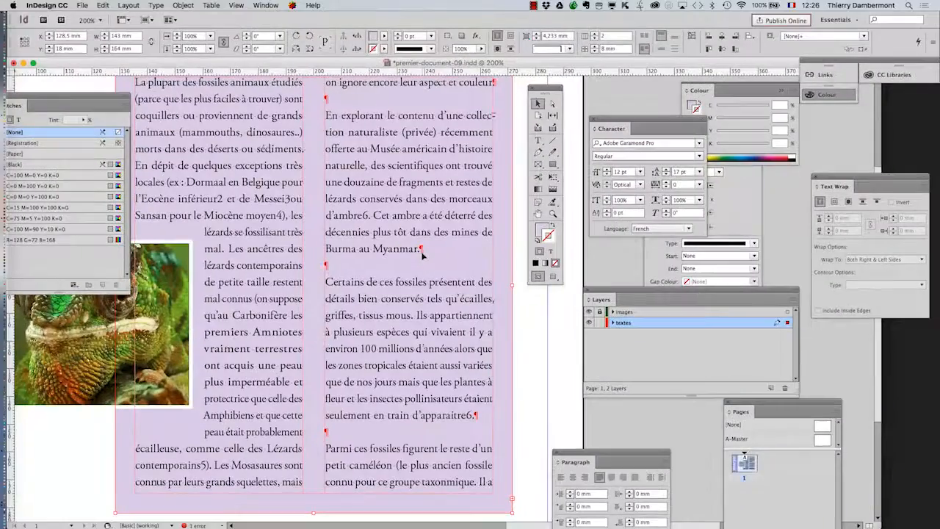
scroll(415, 283, "down", 1)
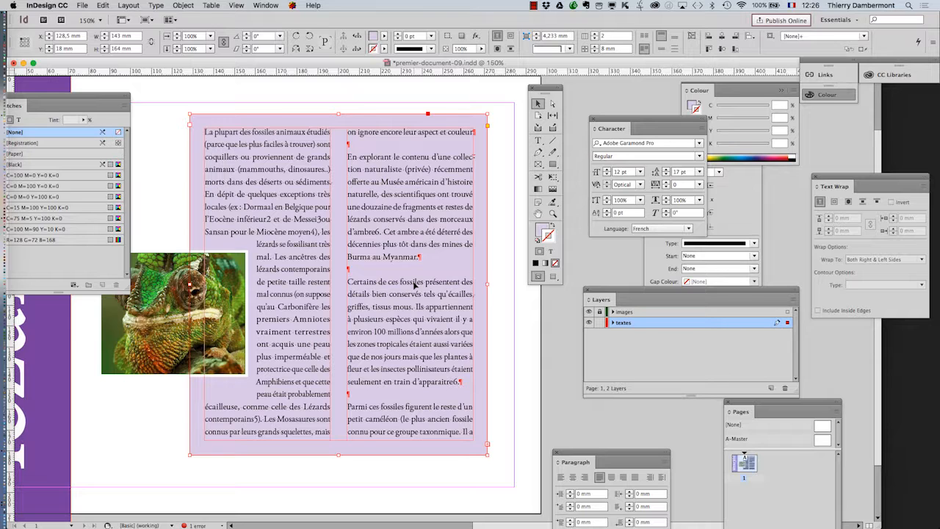
scroll(351, 275, "up", 6)
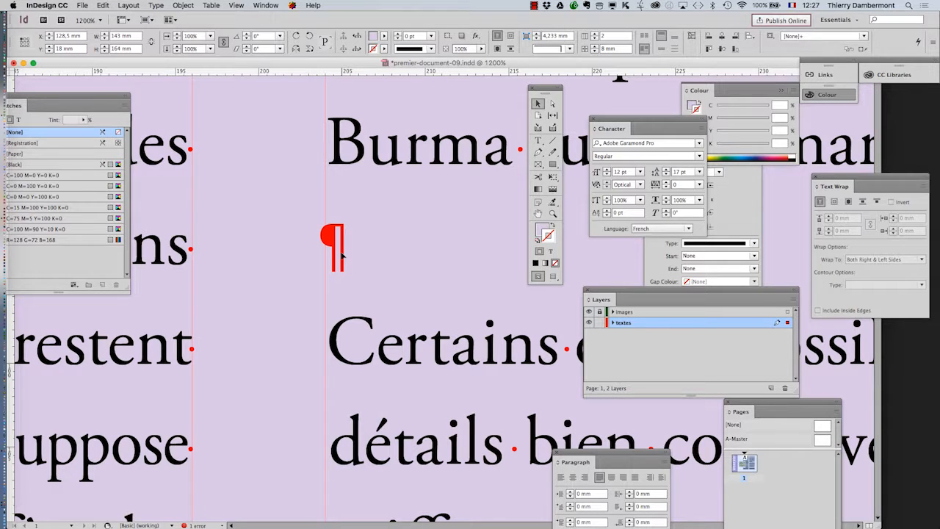
key("super+minus")
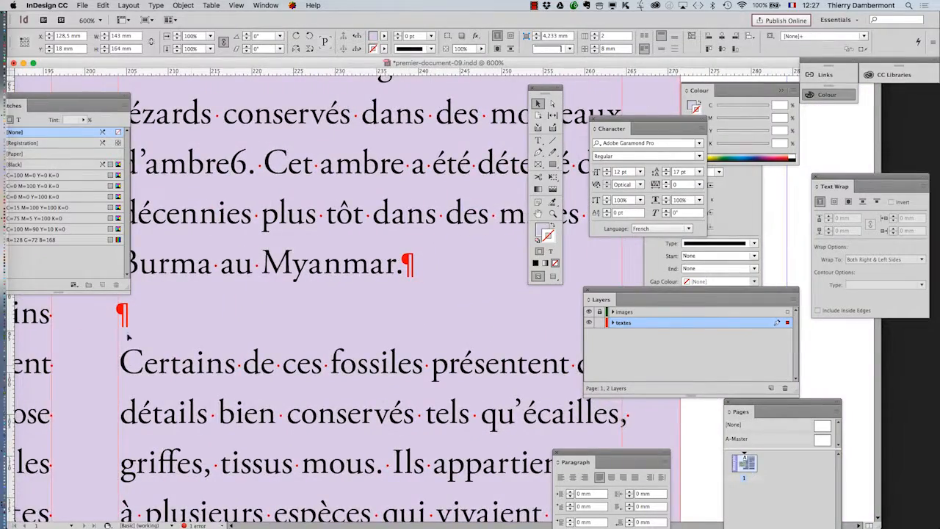
scroll(132, 336, "up", 1)
scroll(133, 337, "left", 1)
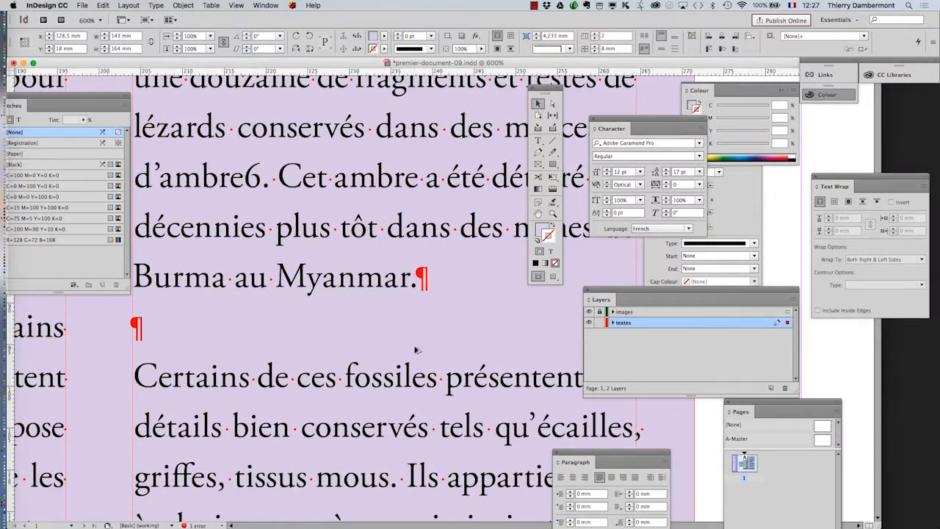
scroll(416, 350, "down", 4)
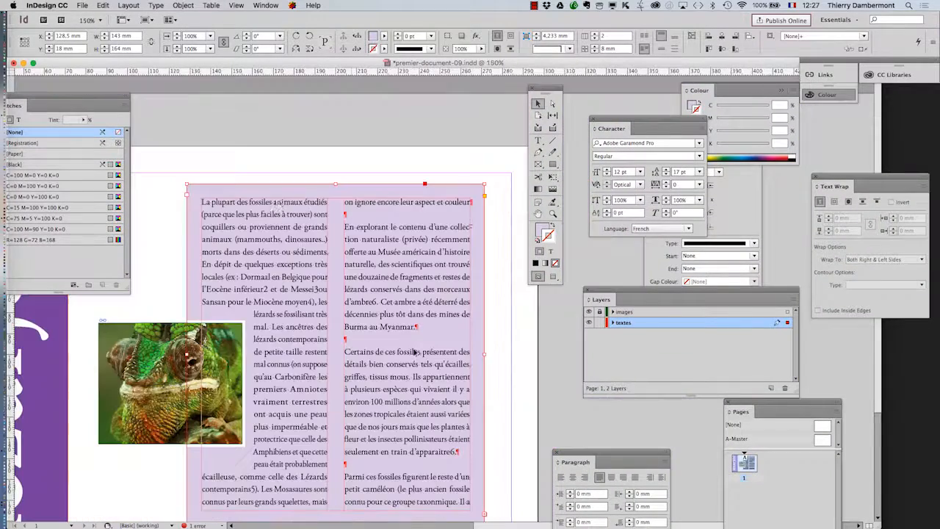
- Open Find/Change for text, move its window beside the text frame, and set the search scope to Document
left_click(104, 5)
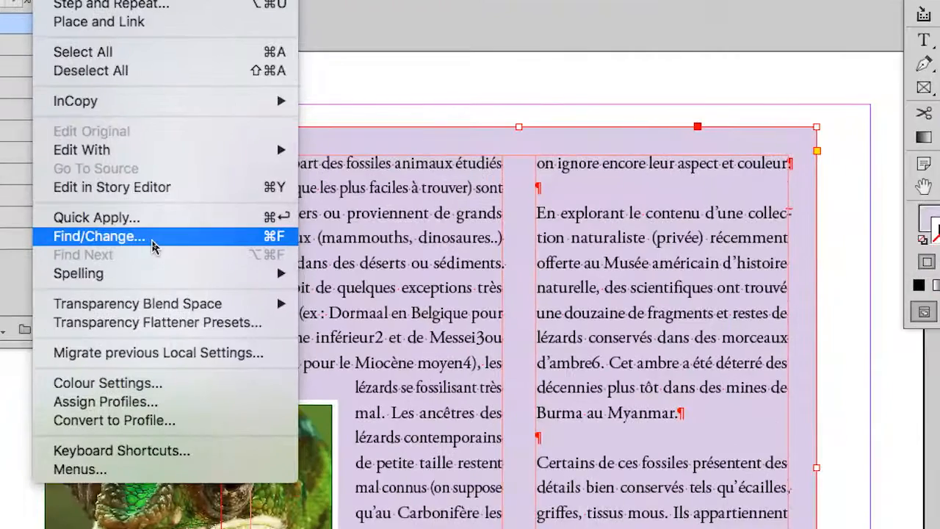
left_click(152, 242)
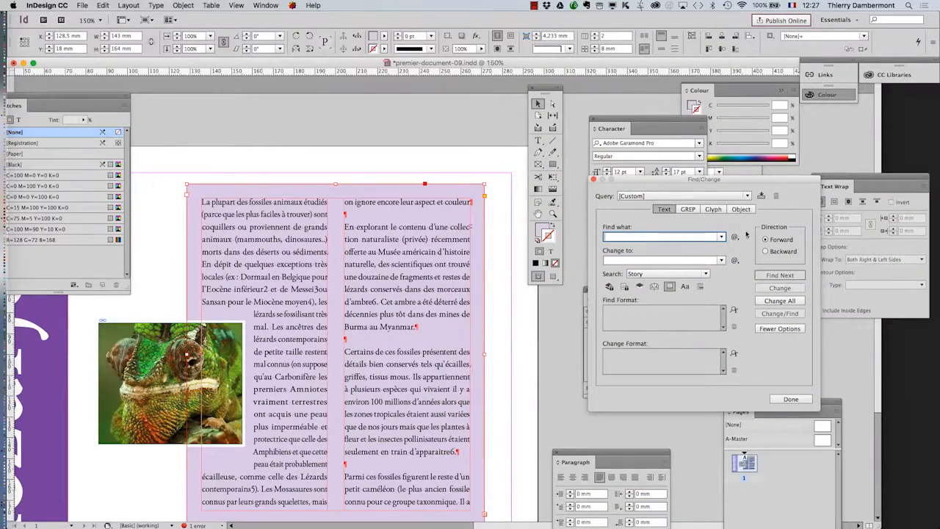
left_click_drag(729, 180, 558, 117)
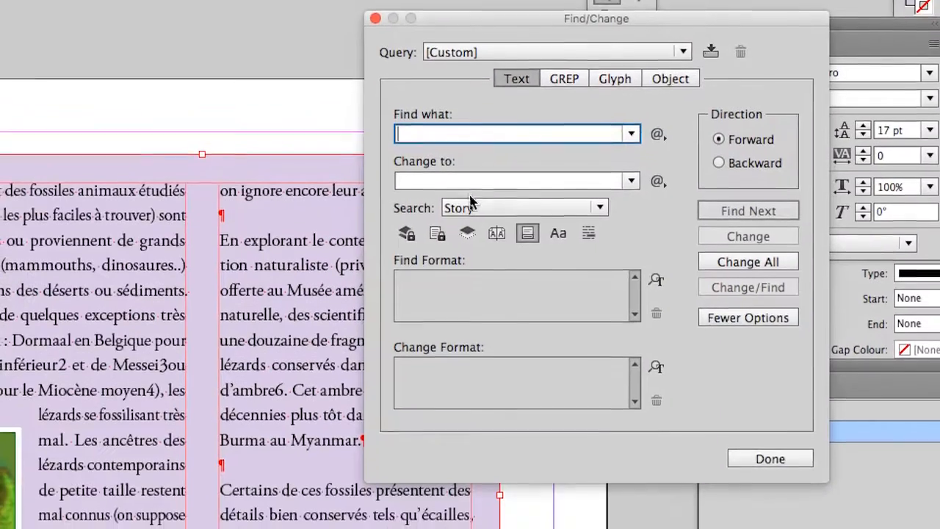
left_click(477, 247)
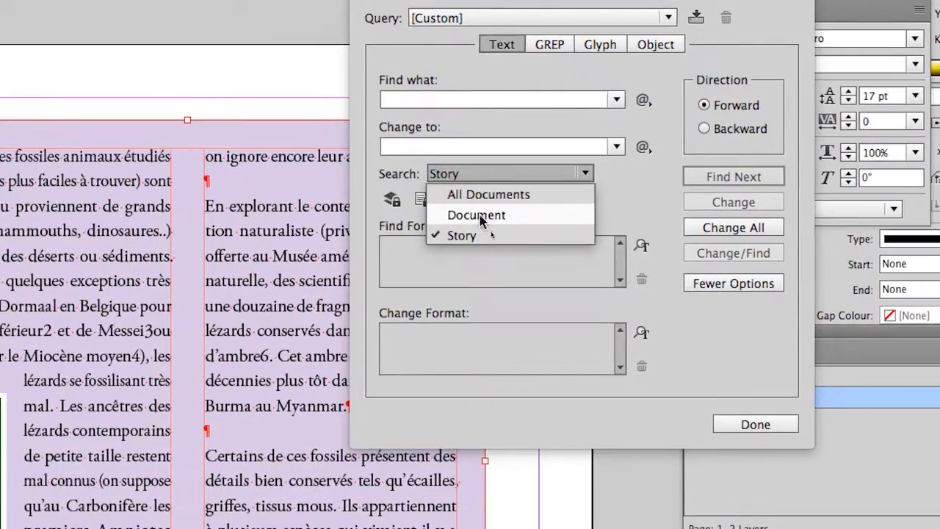
left_click(477, 215)
left_click(500, 174)
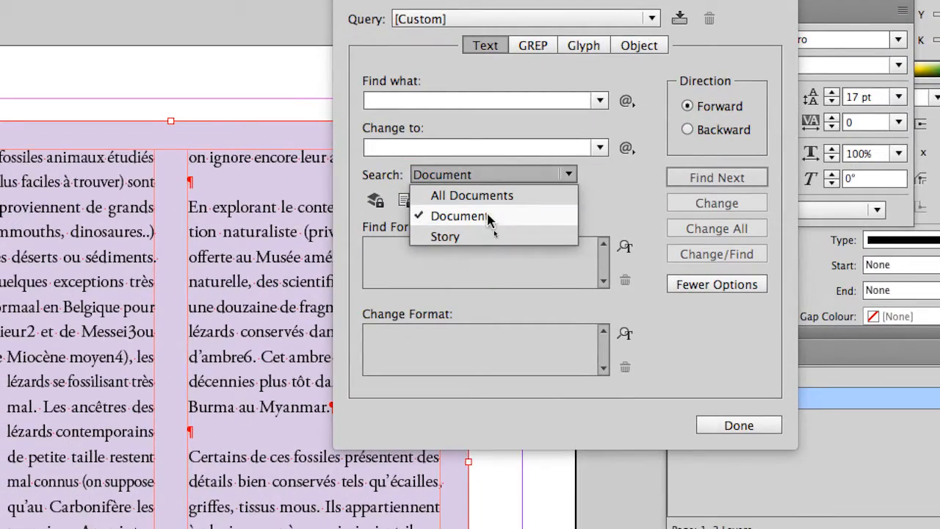
left_click(488, 217)
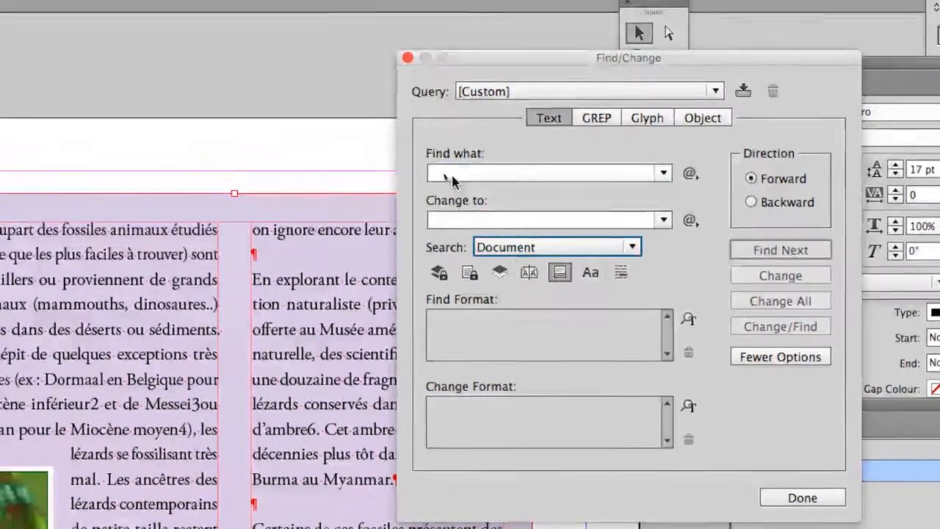
- Enter two consecutive End of Paragraph characters (^p^p) as the text to find
left_click(451, 174)
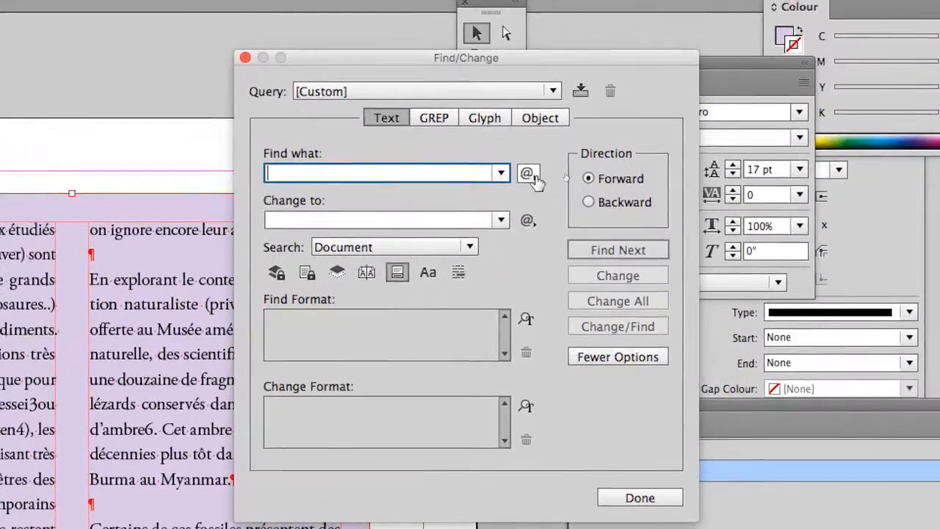
left_click(684, 173)
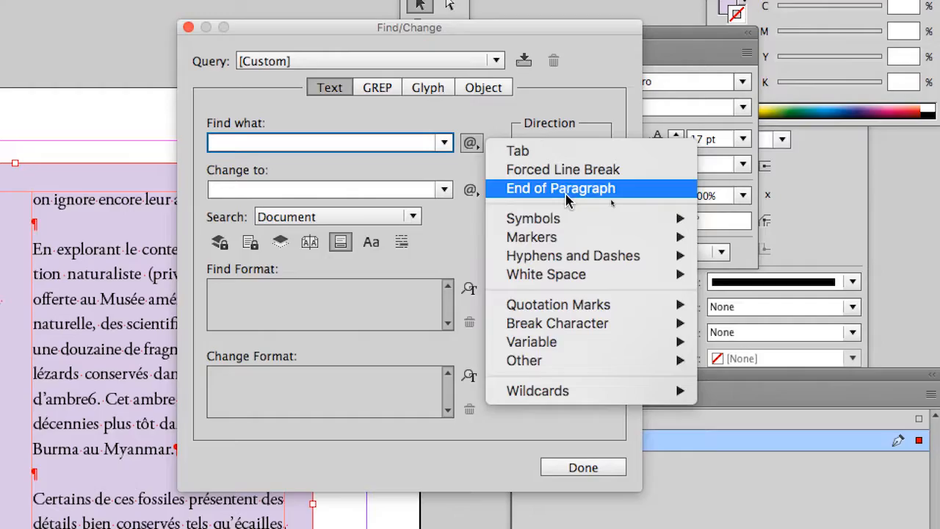
left_click(566, 191)
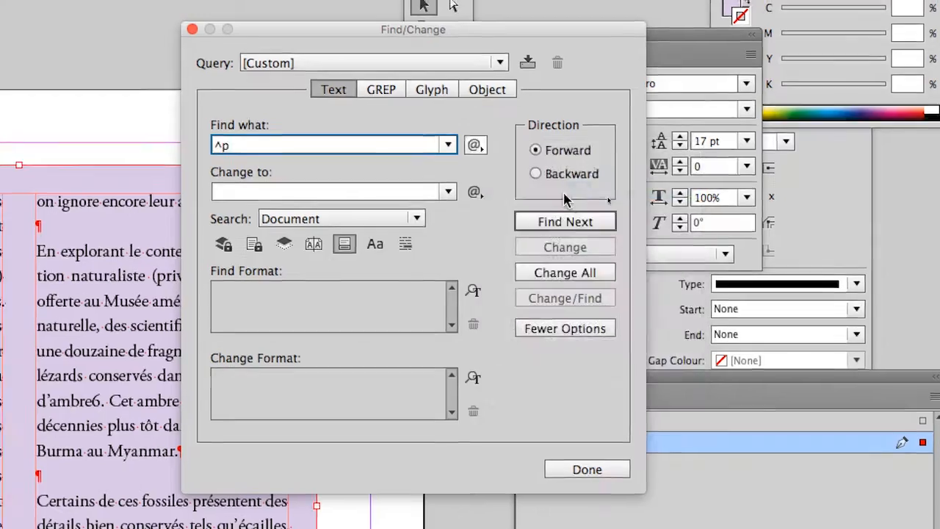
left_click(470, 142)
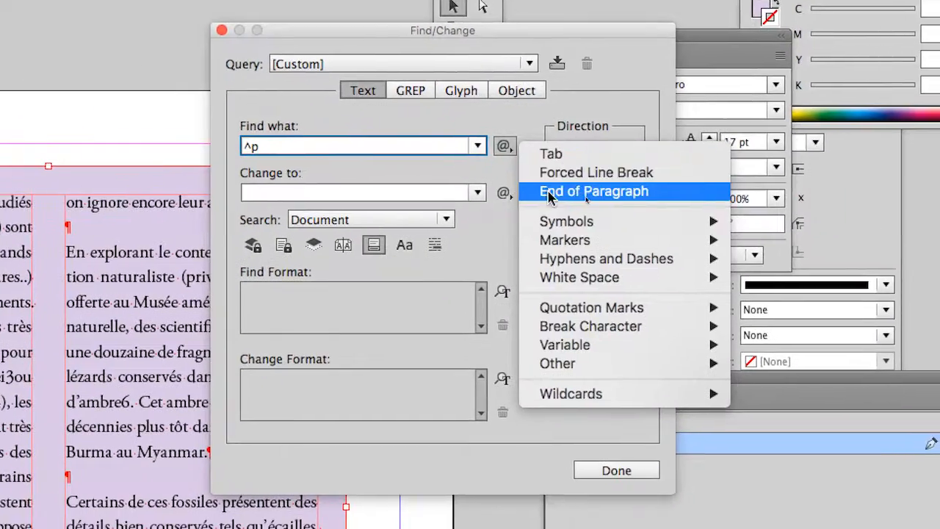
left_click(549, 191)
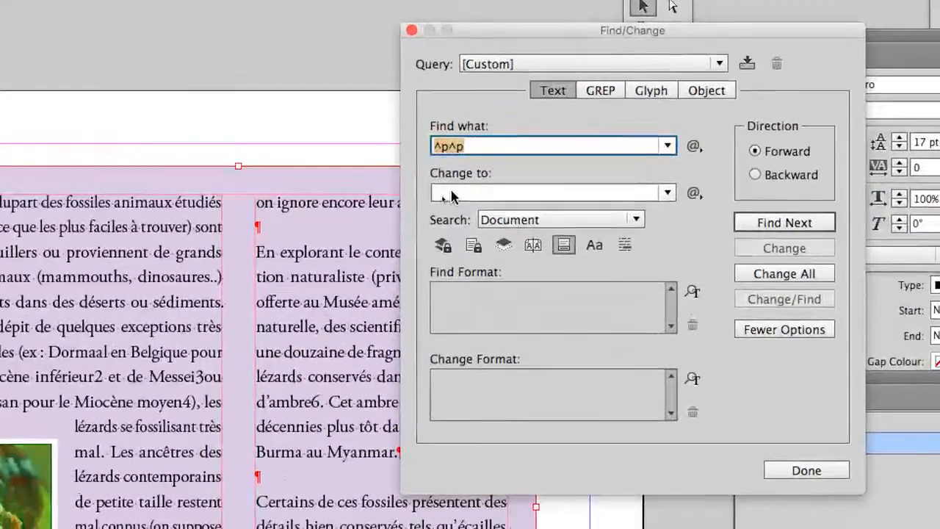
- Enter a single End of Paragraph character (^p) as the replacement text
left_click(486, 224)
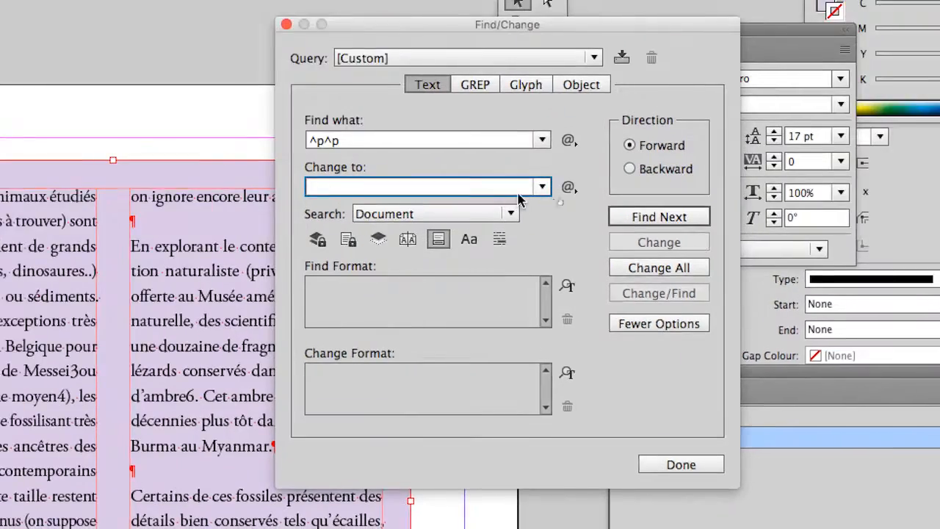
left_click(686, 188)
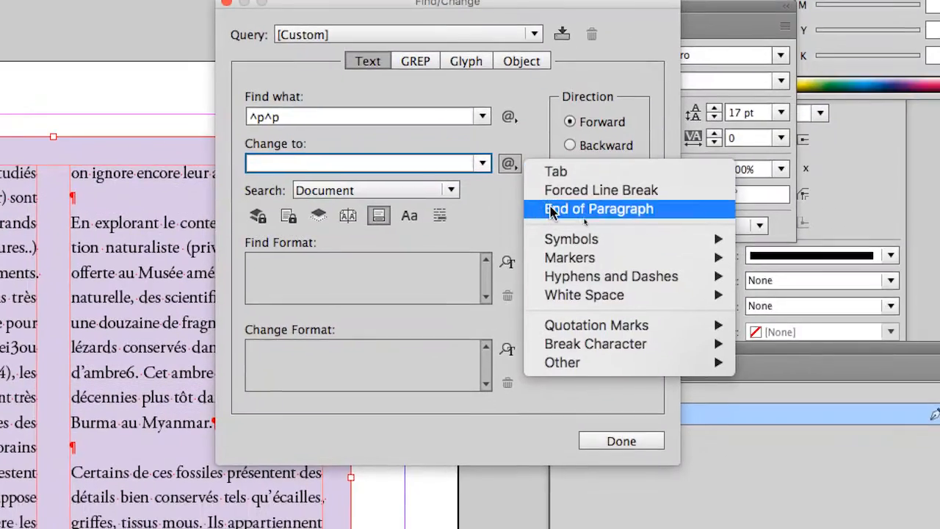
left_click(552, 209)
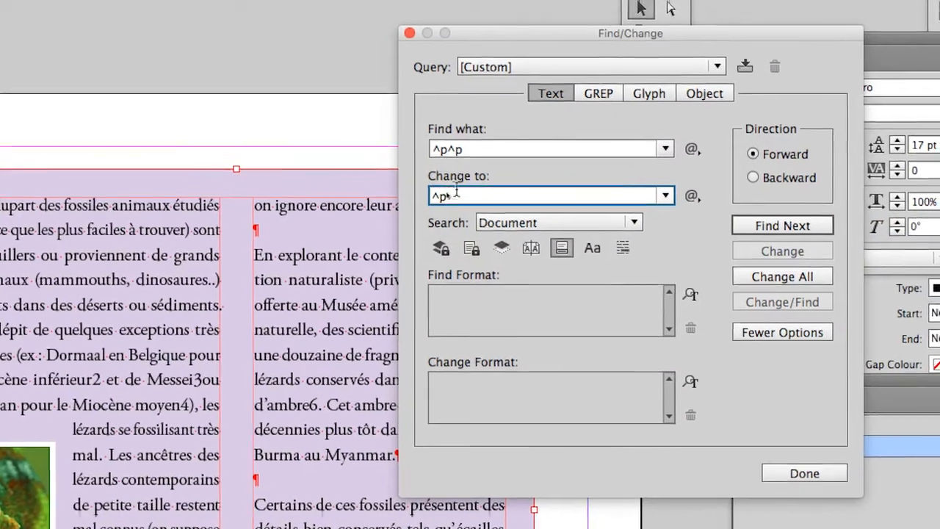
key("shift+Tab")
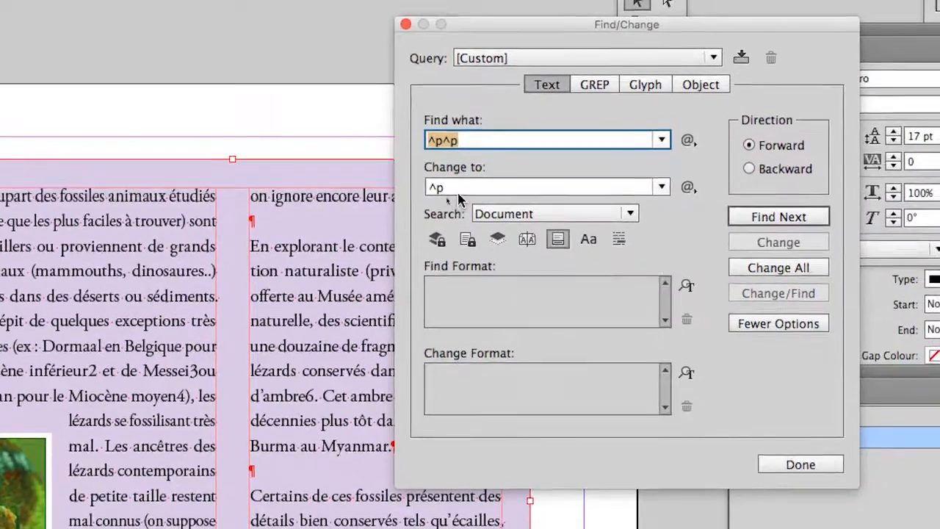
key("Tab")
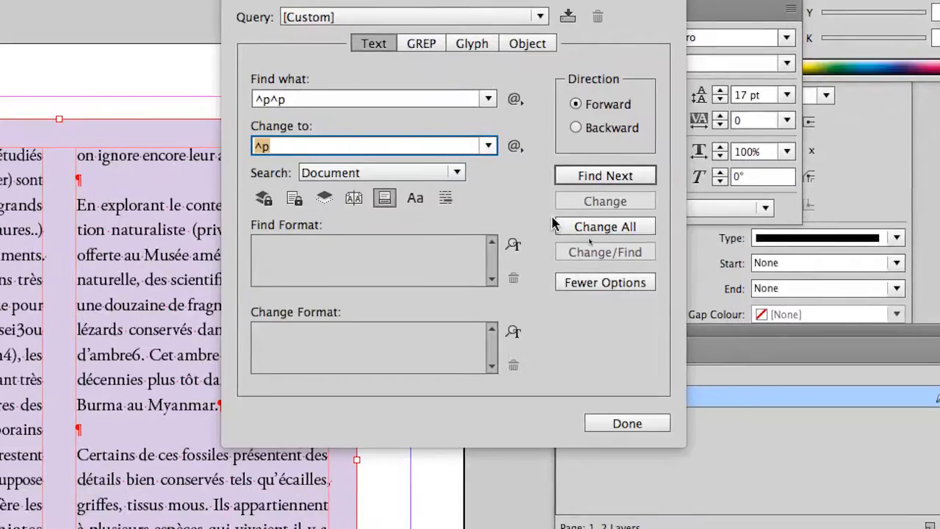
- Replace all double paragraph marks in the document and close Find/Change
left_click(723, 251)
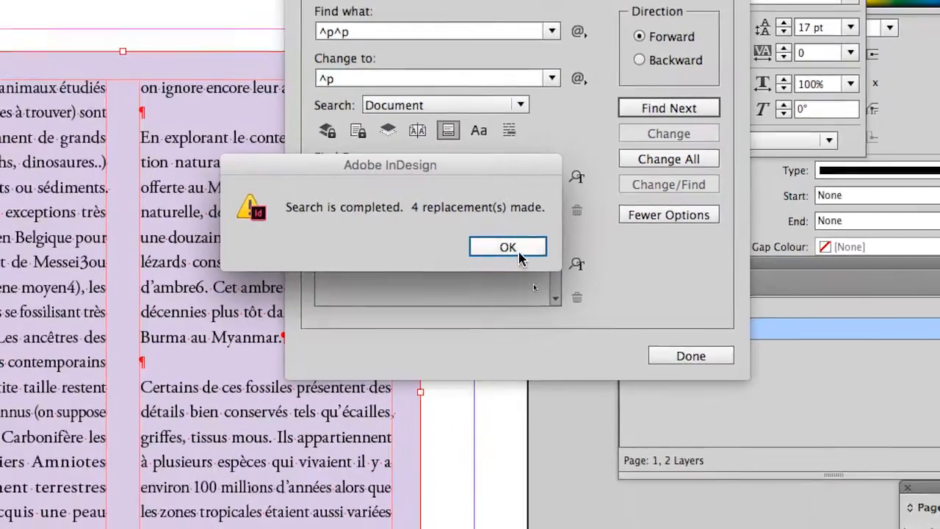
left_click(450, 303)
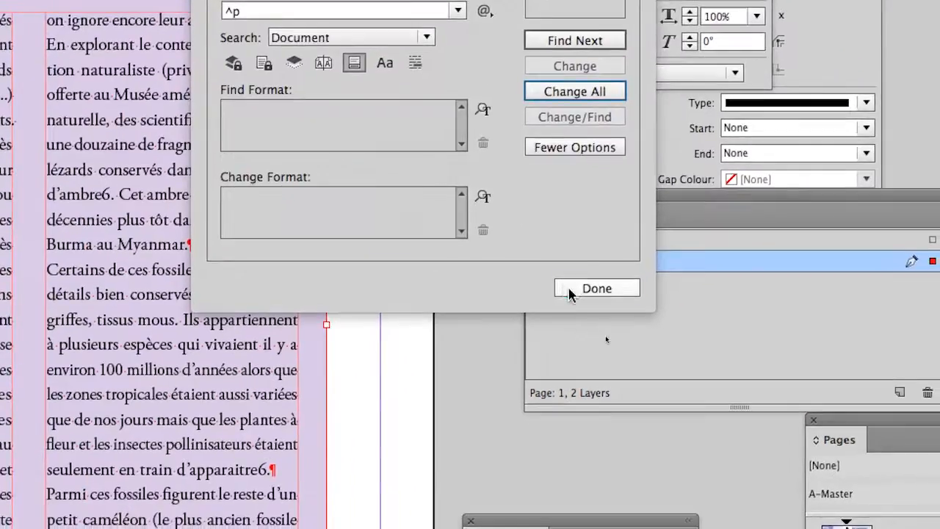
left_click(570, 294)
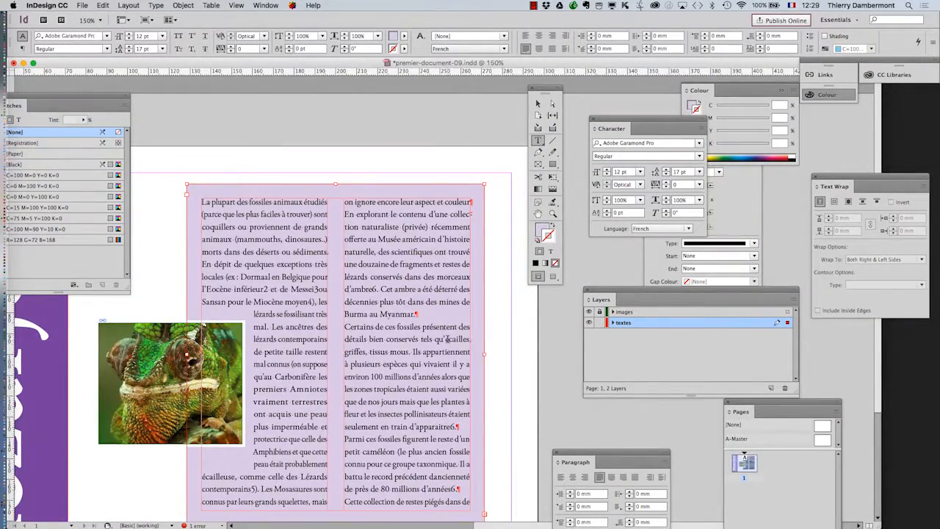
- Deselect the text frame and switch the page to Preview screen mode
key("super+minus")
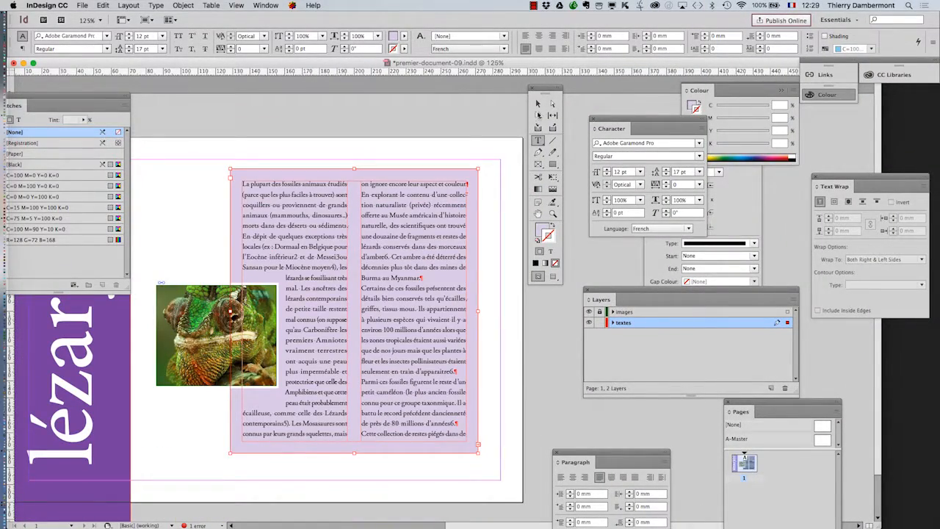
key("Escape")
left_click(517, 373)
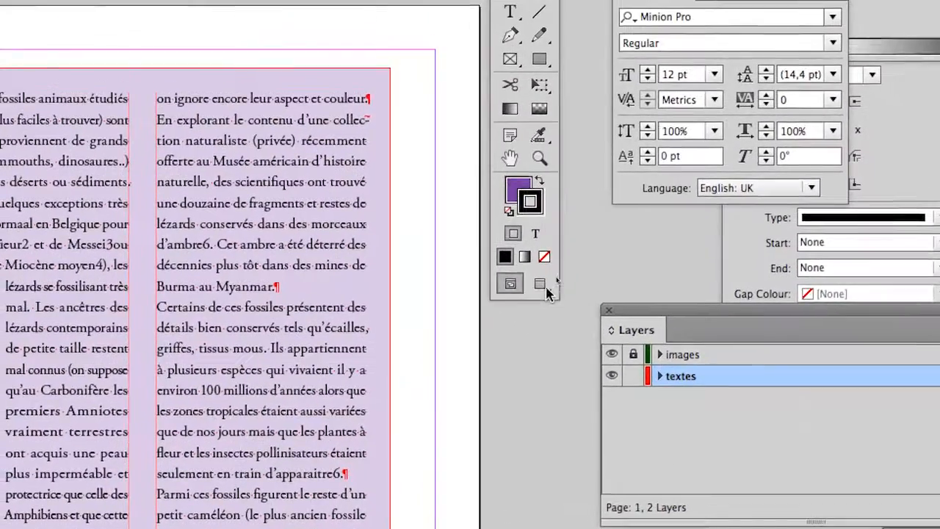
left_click(553, 276)
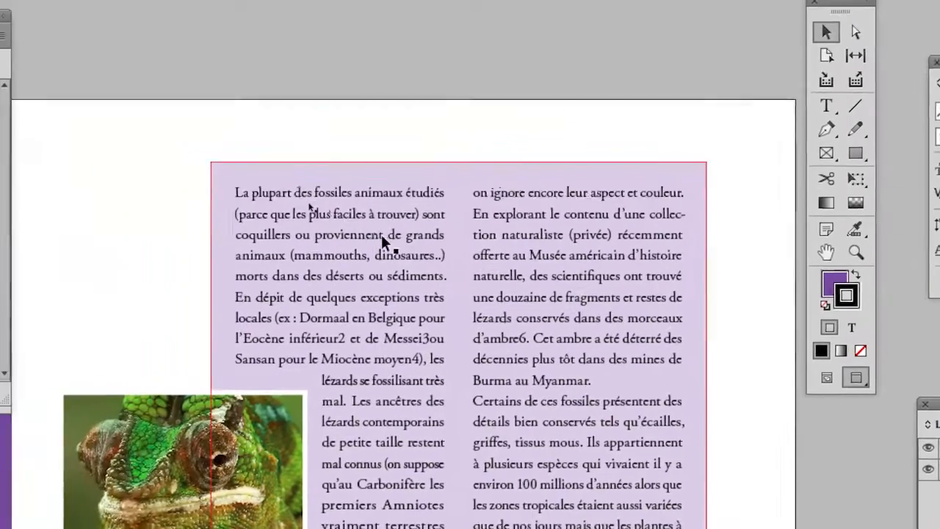
- Select the article's two-column text frame and return the page to Normal screen mode
left_click(115, 156)
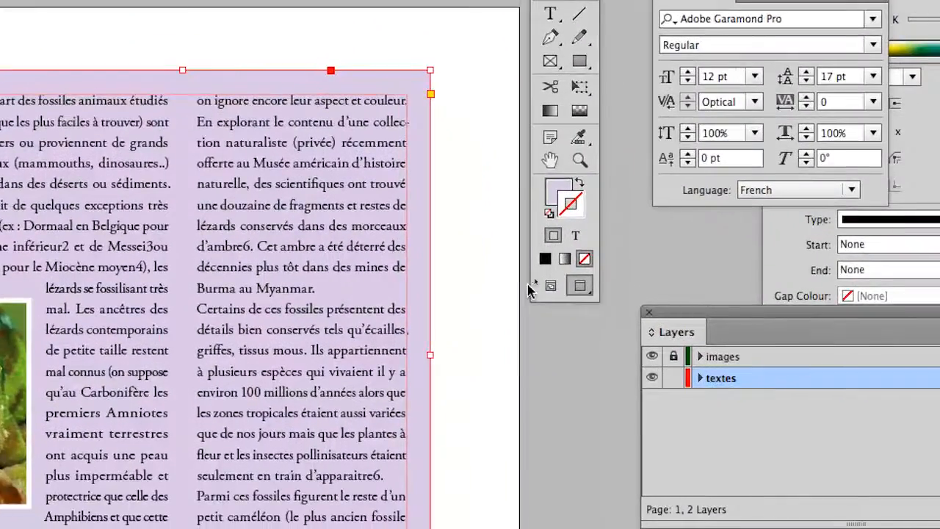
left_click(757, 372)
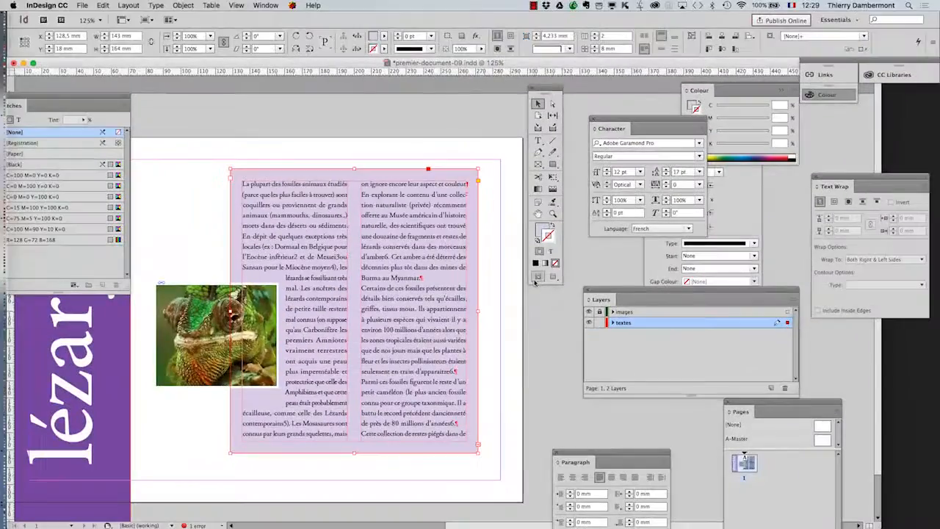
- Try 5 mm of Space After on the article's paragraphs, and settle on 3 mm
left_click_drag(566, 451, 505, 301)
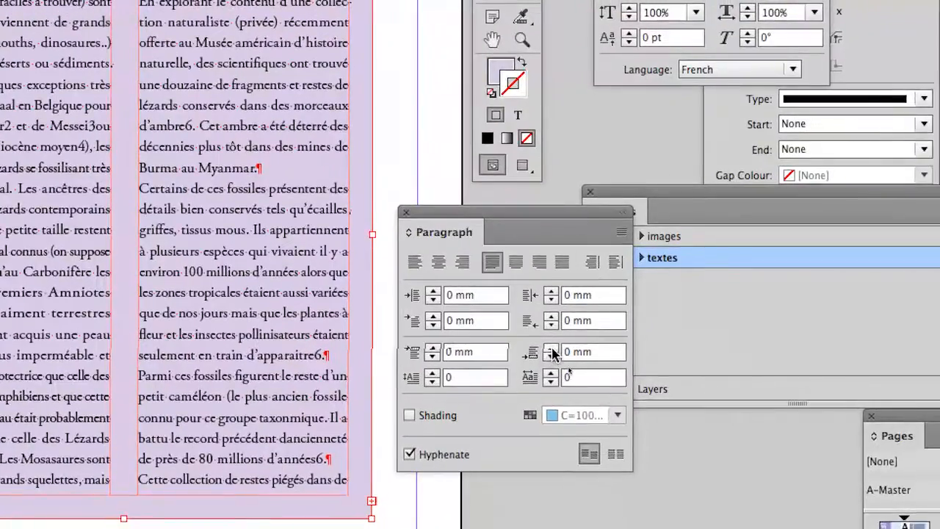
left_click(551, 349)
left_click(551, 350)
left_click(551, 350)
left_click(551, 349)
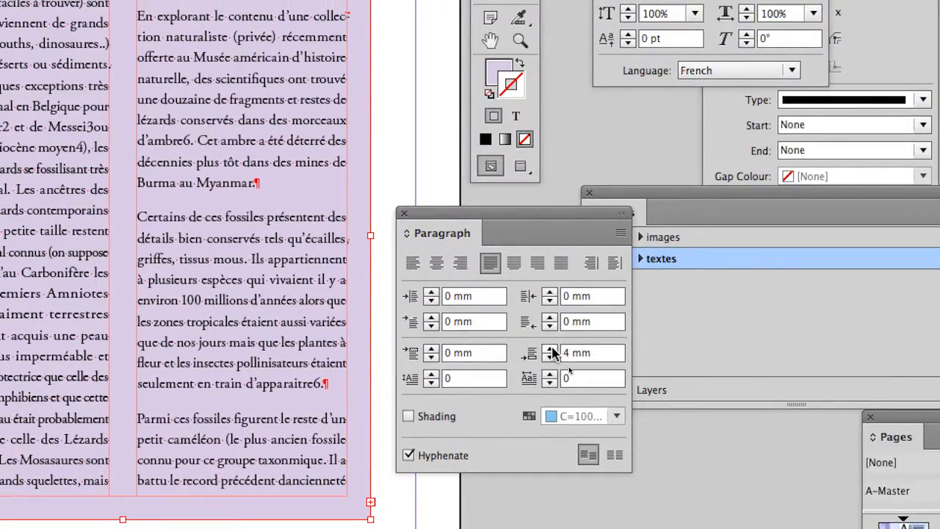
left_click(551, 350)
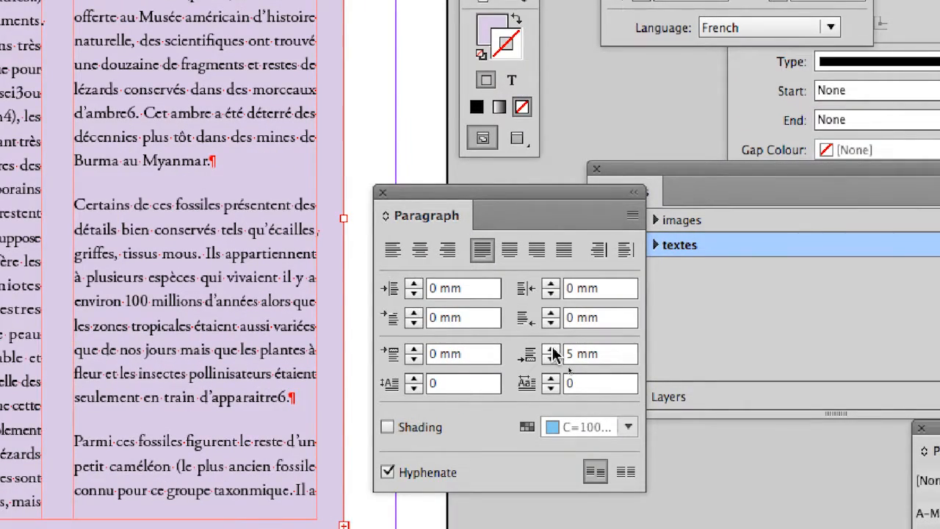
left_click(551, 357)
left_click(551, 357)
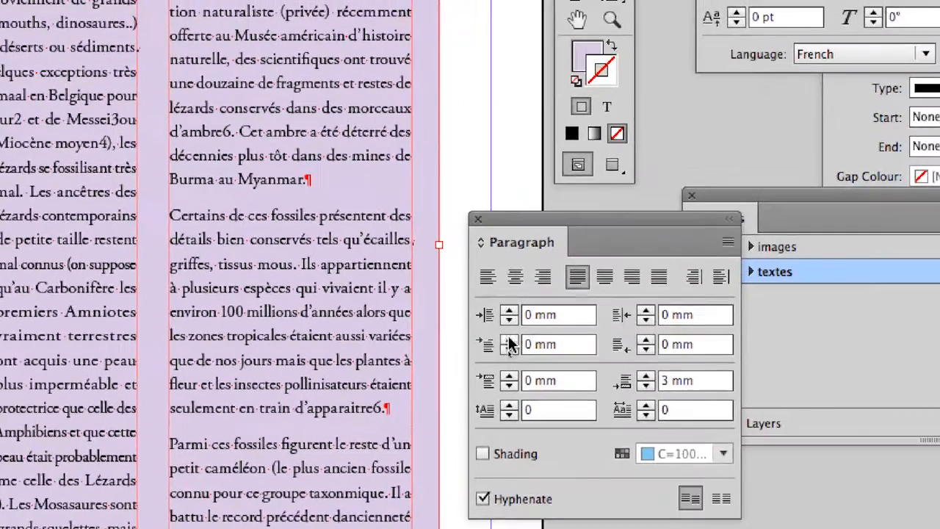
- Set the First Line Left Indent of the article's paragraphs to 3 mm and deselect the text frame
left_click(414, 309)
left_click(509, 339)
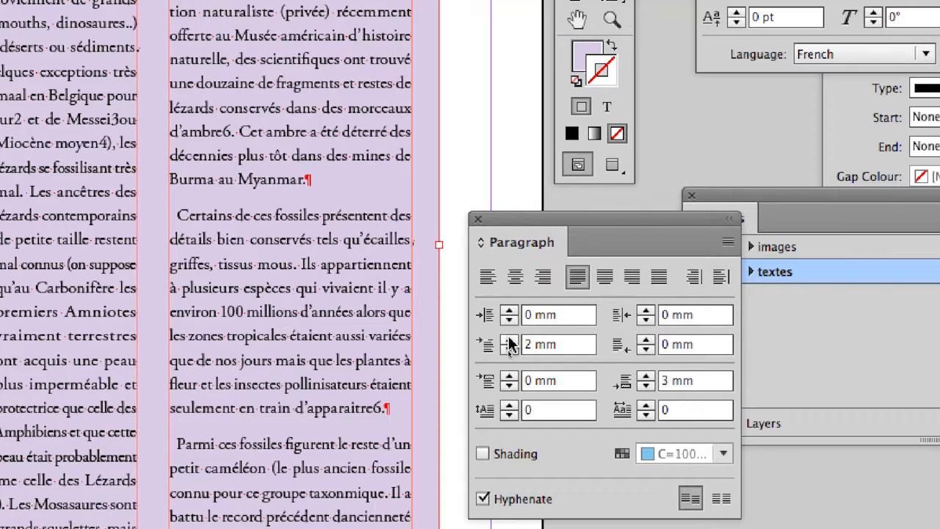
left_click(509, 340)
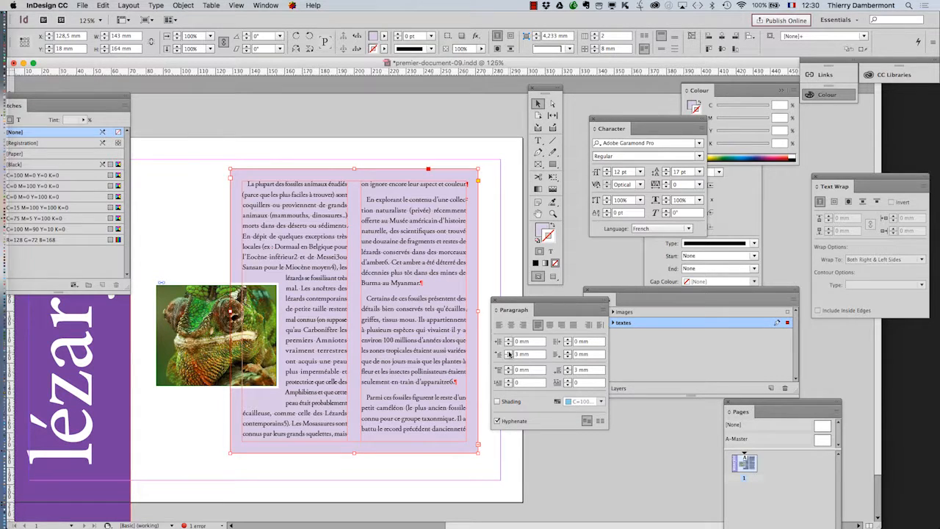
left_click(414, 133)
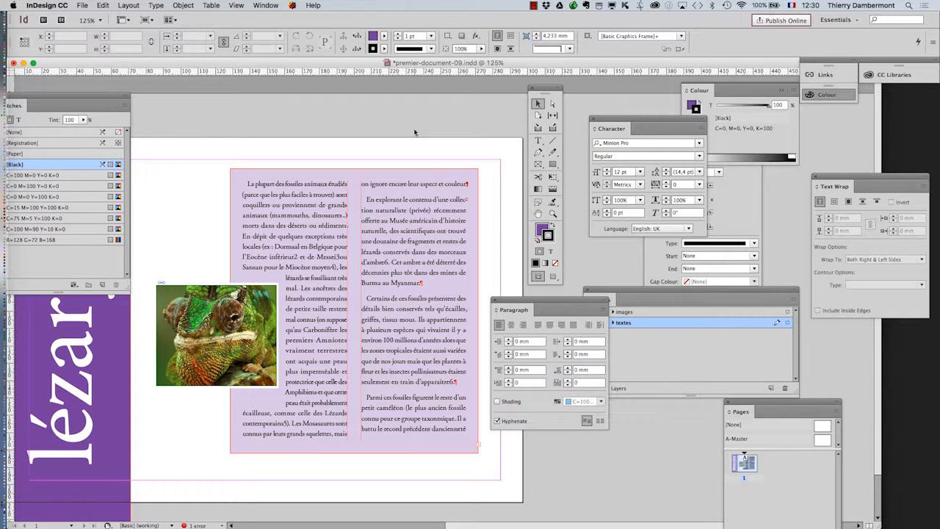